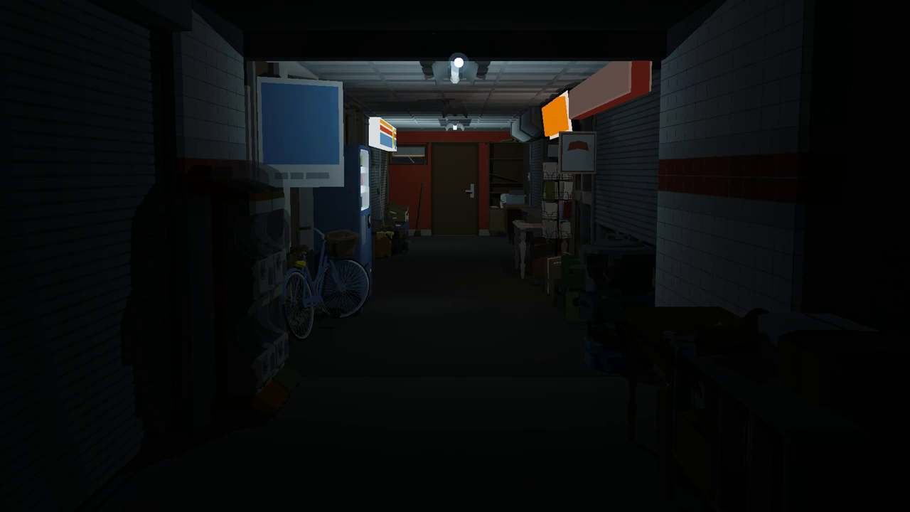
# - Turn on the corridor ceiling lamp and topple the bicycle beside the vending machine
pyautogui.click(455, 69)
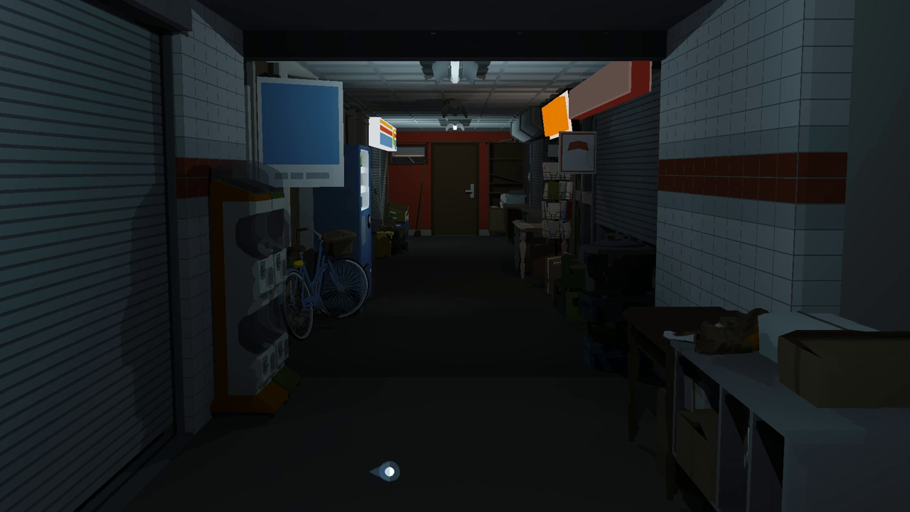
pyautogui.click(300, 267)
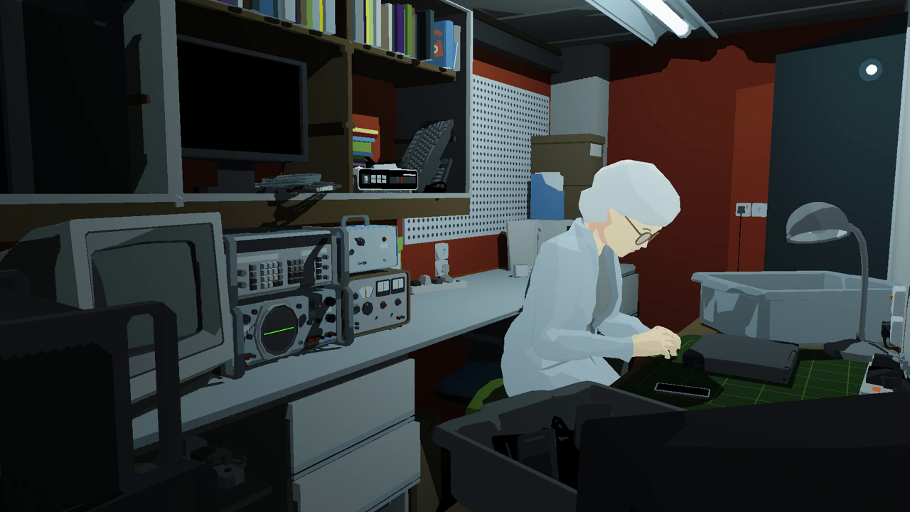
# - Pick up the laptop and turn it over to expose its underside
pyautogui.click(740, 350)
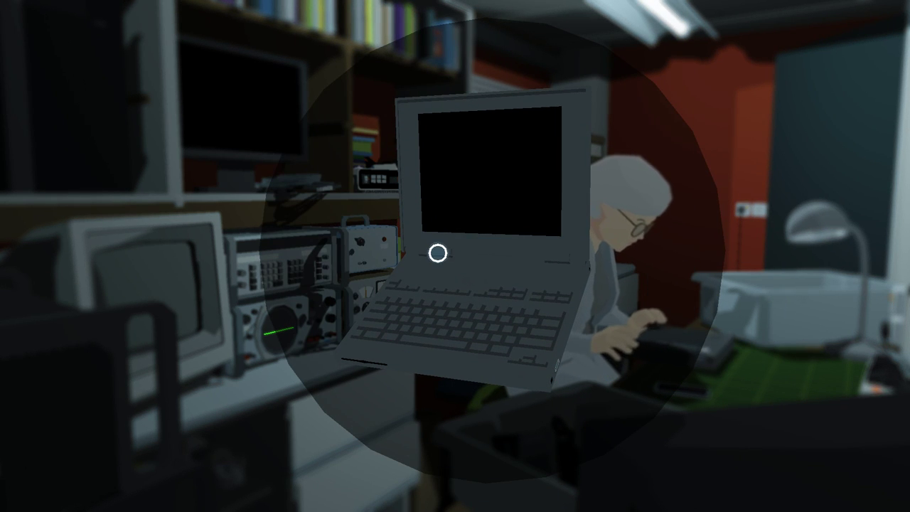
pyautogui.moveTo(573, 217); pyautogui.dragTo(511, 311)
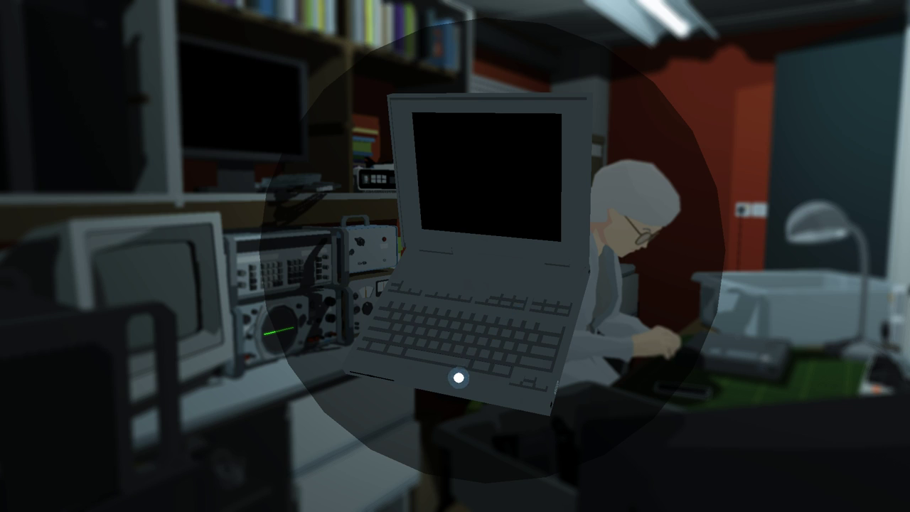
pyautogui.moveTo(609, 274)
pyautogui.mouseDown()
pyautogui.moveTo(507, 147)
pyautogui.moveTo(801, 159)
pyautogui.moveTo(291, 229)
pyautogui.moveTo(276, 10)
pyautogui.mouseUp()
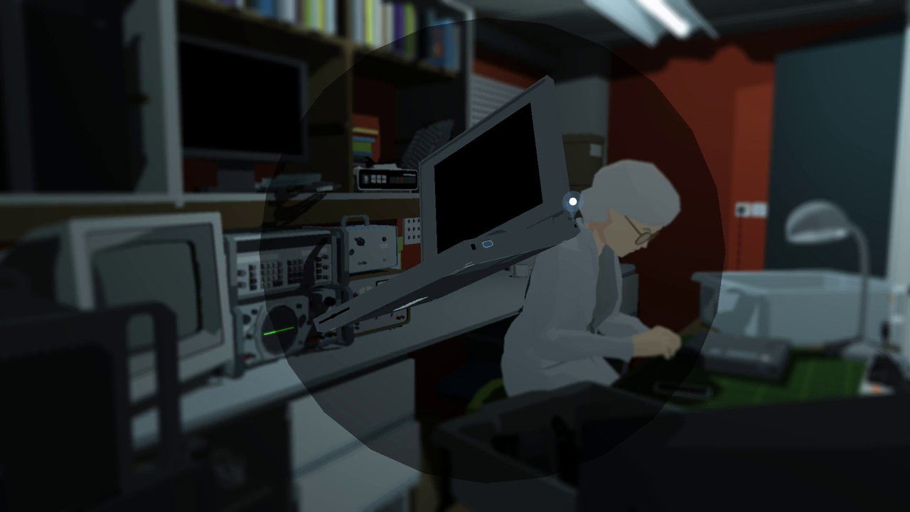
pyautogui.moveTo(404, 266)
pyautogui.mouseDown()
pyautogui.moveTo(455, 291)
pyautogui.moveTo(500, 343)
pyautogui.mouseUp()
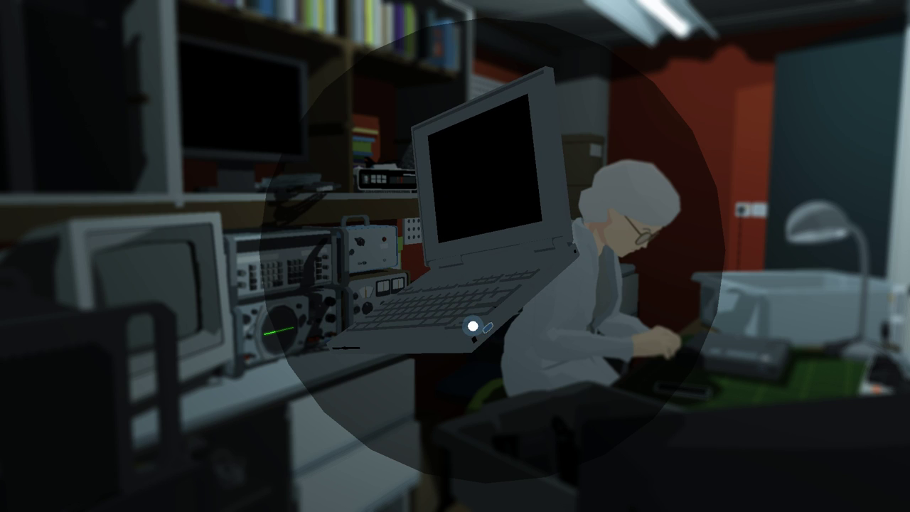
pyautogui.moveTo(448, 321); pyautogui.dragTo(497, 105)
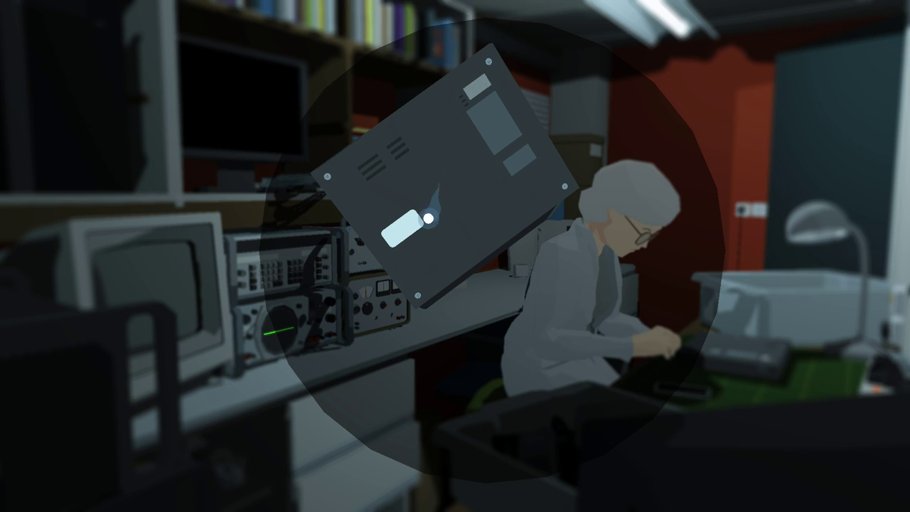
# - Turn and remove the underside latch, then remove the three cover screws
pyautogui.moveTo(407, 212)
pyautogui.mouseDown()
pyautogui.moveTo(373, 239)
pyautogui.moveTo(375, 294)
pyautogui.mouseUp()
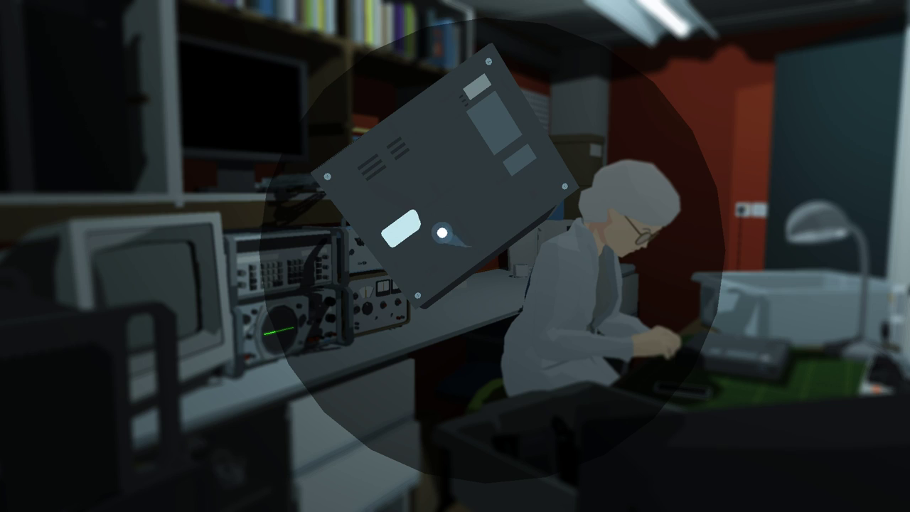
pyautogui.click(391, 236)
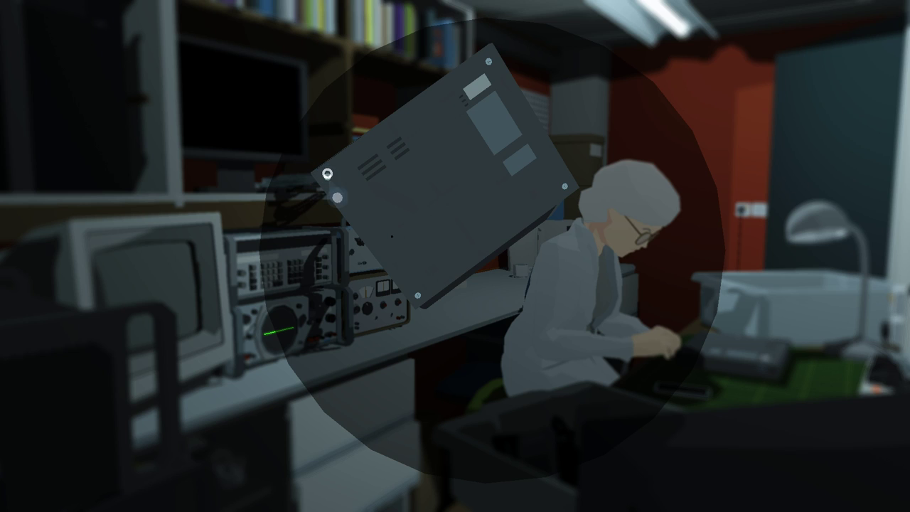
pyautogui.click(362, 225)
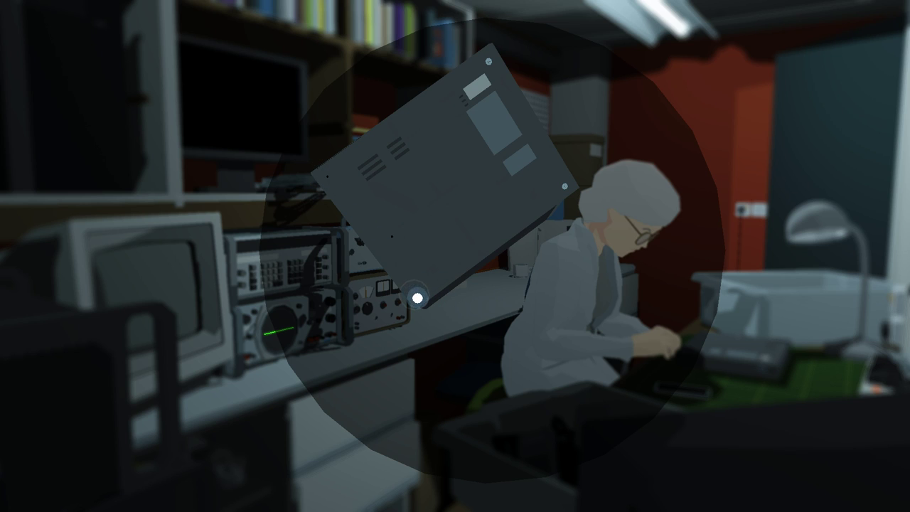
pyautogui.click(566, 184)
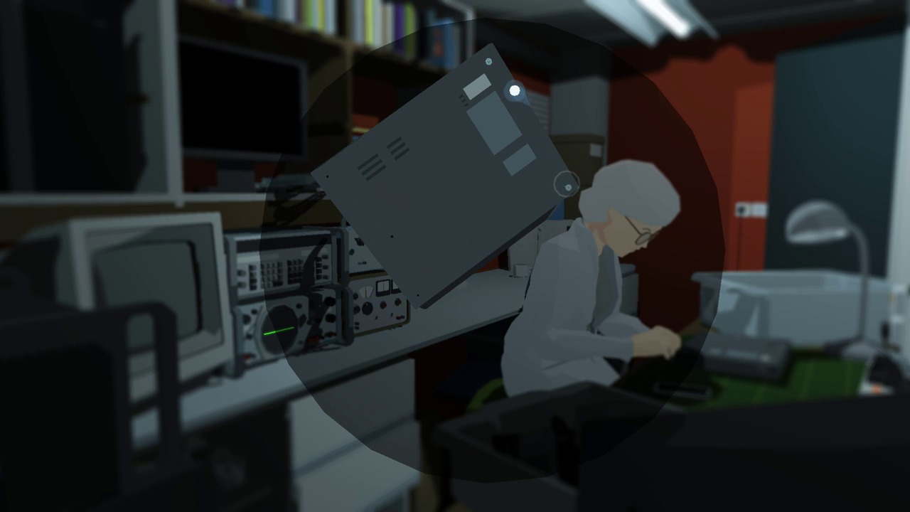
pyautogui.click(492, 60)
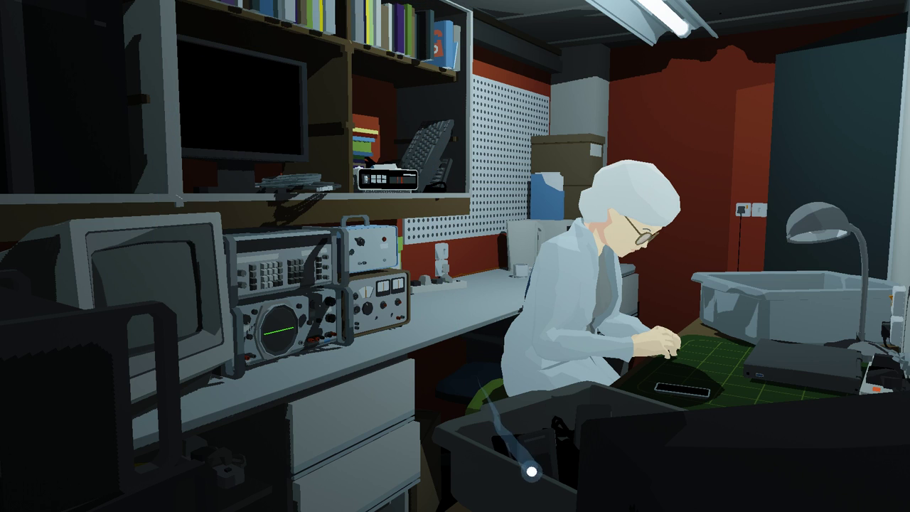
# - Pick up the phone, enter an unlock code that gets rejected, then set it down and lift it again
pyautogui.click(663, 388)
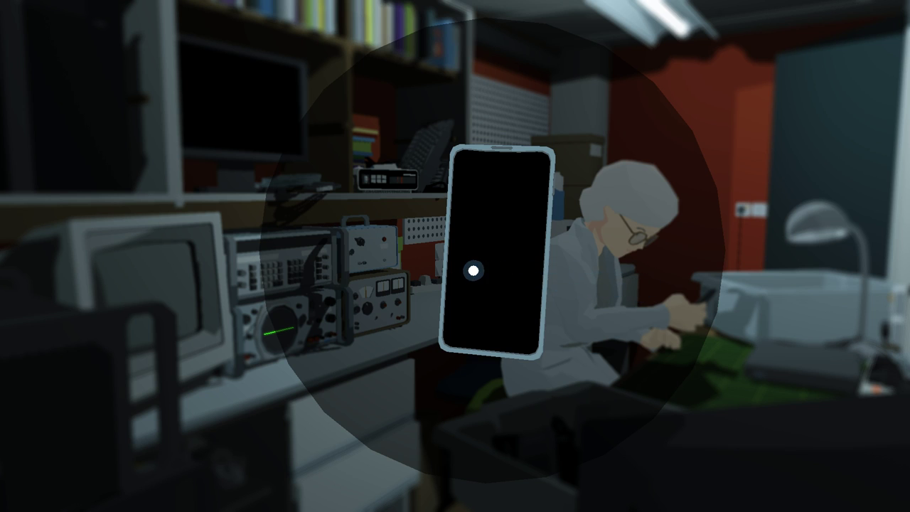
pyautogui.click(471, 268)
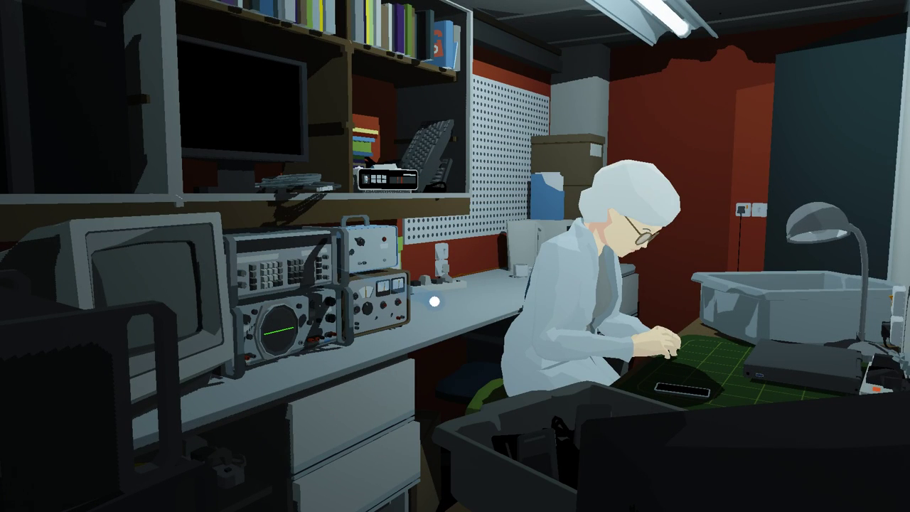
pyautogui.click(684, 402)
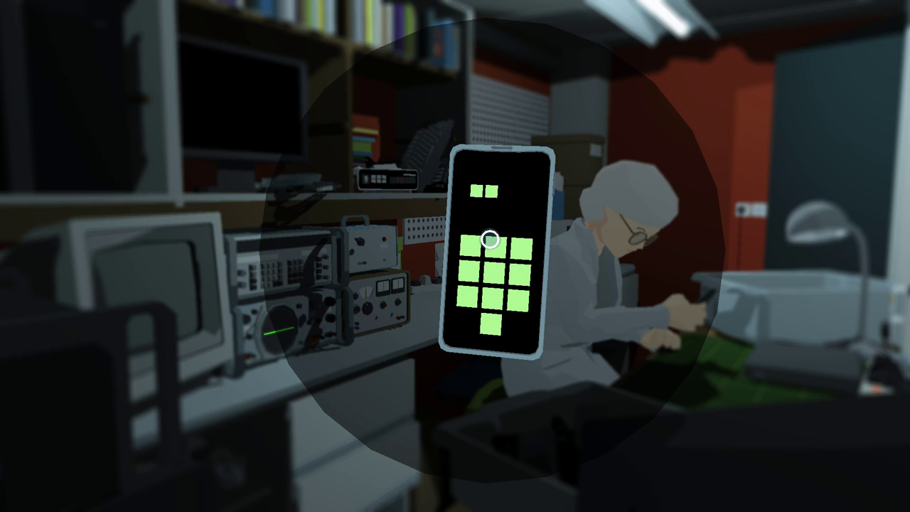
pyautogui.click(507, 253)
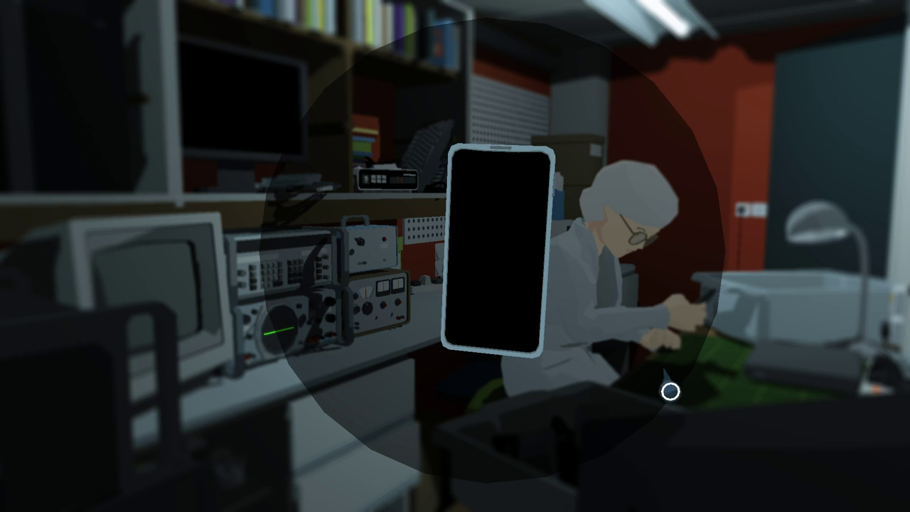
pyautogui.click(762, 382)
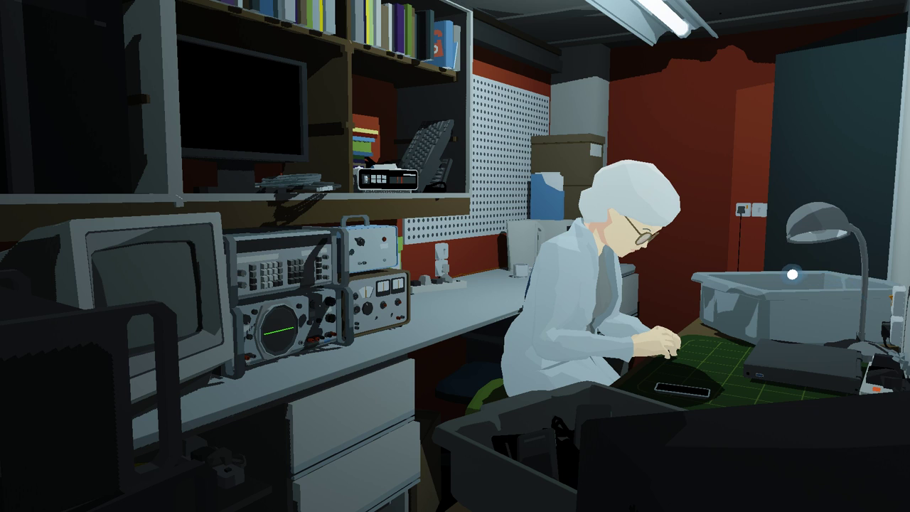
pyautogui.click(669, 396)
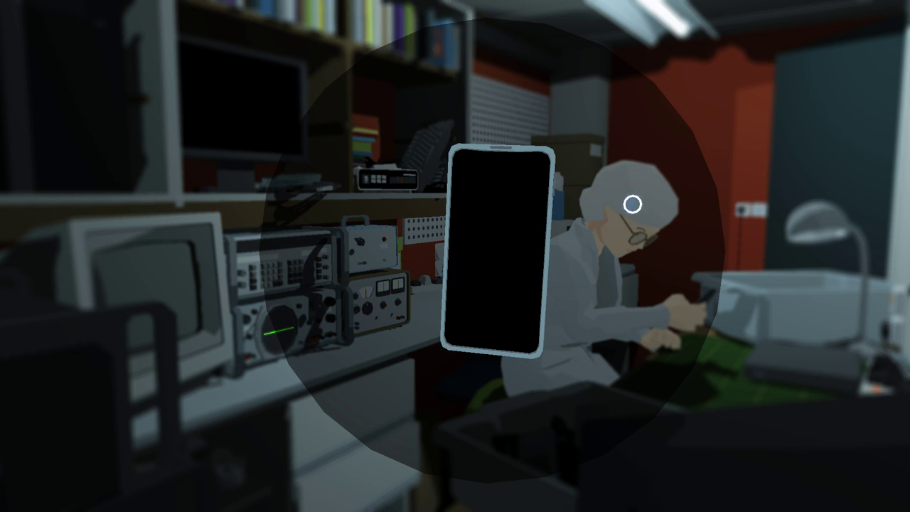
# - Turn the phone over to examine it, then place it on the mat's X marker
pyautogui.moveTo(524, 265); pyautogui.dragTo(66, 252)
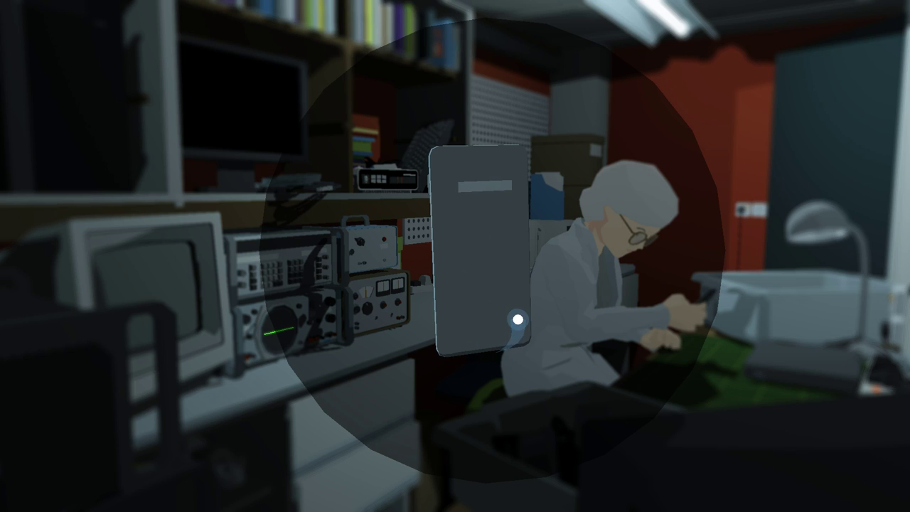
pyautogui.moveTo(501, 370)
pyautogui.mouseDown()
pyautogui.moveTo(542, 339)
pyautogui.moveTo(650, 162)
pyautogui.moveTo(494, 272)
pyautogui.moveTo(528, 201)
pyautogui.mouseUp()
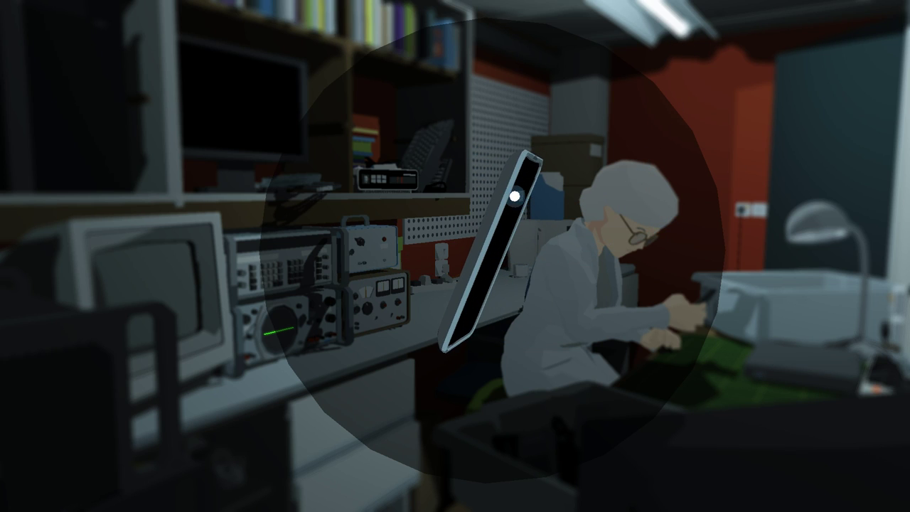
pyautogui.moveTo(463, 273)
pyautogui.mouseDown()
pyautogui.moveTo(403, 222)
pyautogui.moveTo(413, 95)
pyautogui.moveTo(427, 325)
pyautogui.moveTo(439, 301)
pyautogui.moveTo(504, 328)
pyautogui.moveTo(587, 186)
pyautogui.moveTo(538, 172)
pyautogui.moveTo(552, 172)
pyautogui.mouseUp()
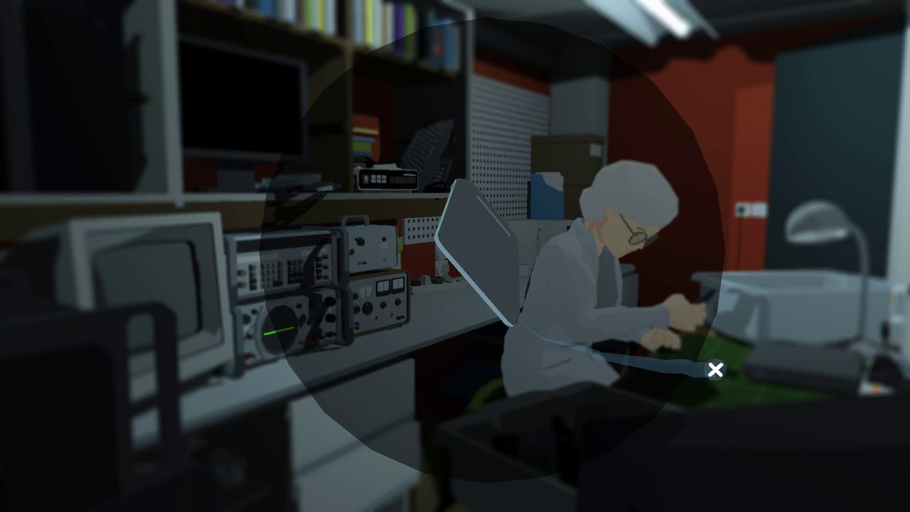
pyautogui.moveTo(511, 290); pyautogui.dragTo(715, 367)
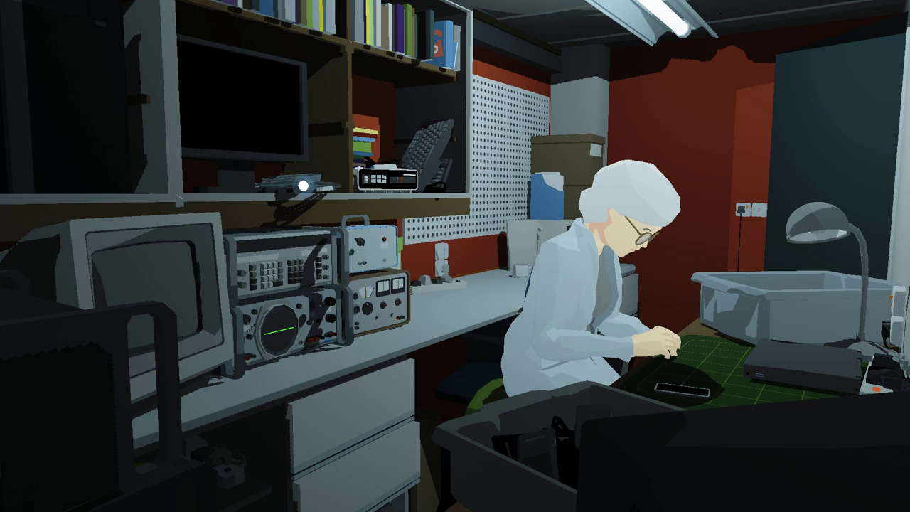
# - Knock the blue leaflet off the top shelf, pick it up, read its unlock-timing card, and close it
pyautogui.click(435, 48)
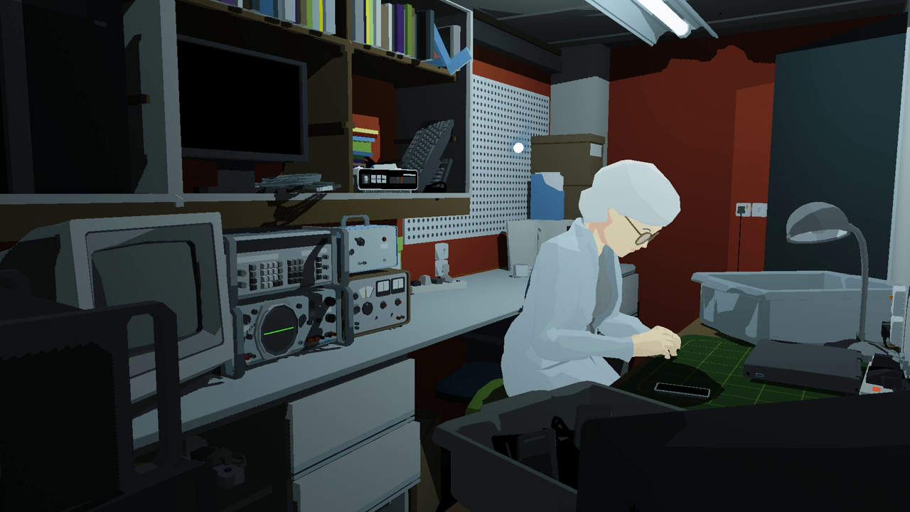
pyautogui.click(465, 301)
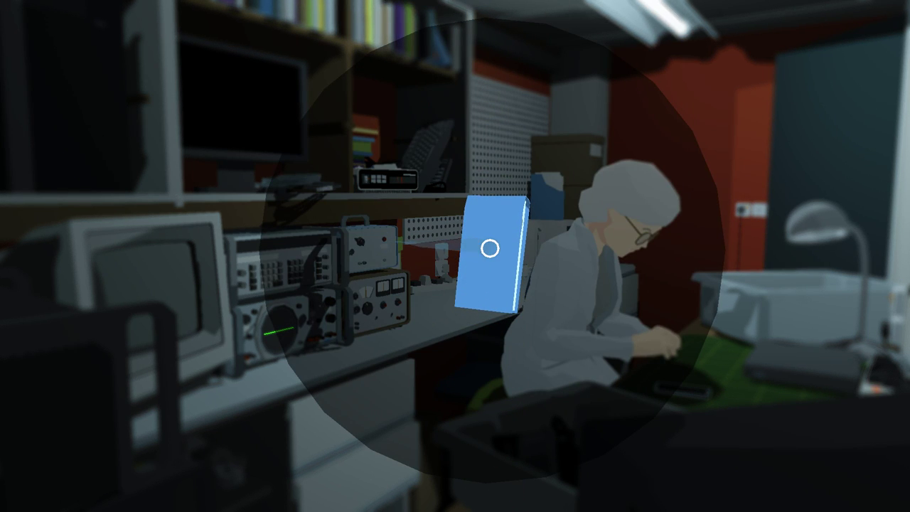
pyautogui.click(329, 251)
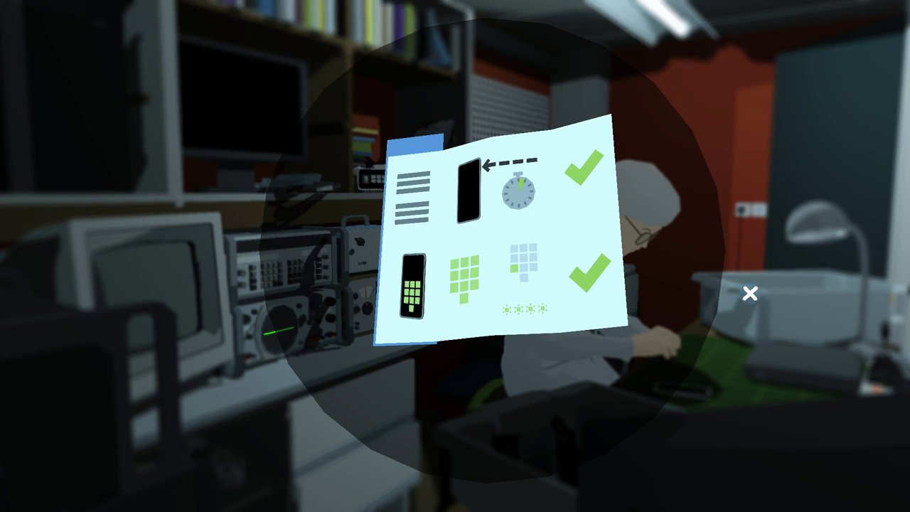
pyautogui.click(760, 321)
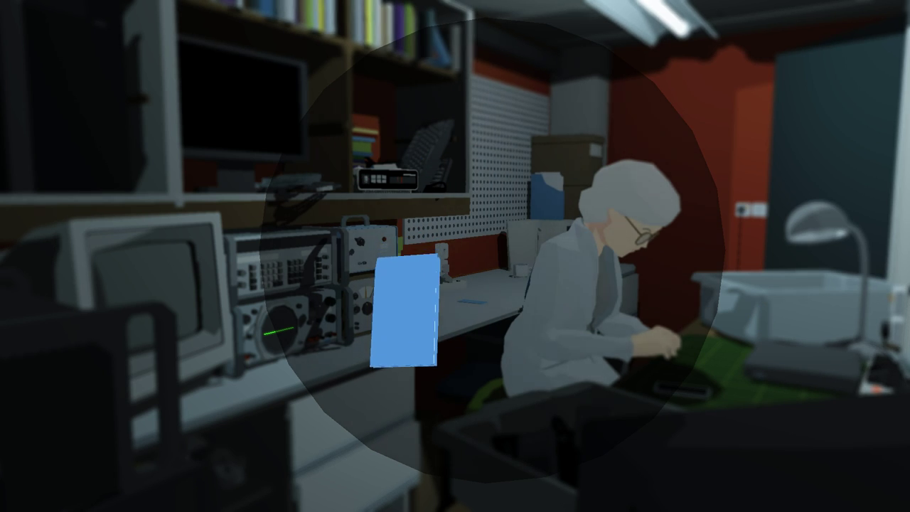
# - Pick up the phone from the mat, wake its keypad, and enter the four-digit code
pyautogui.click(684, 390)
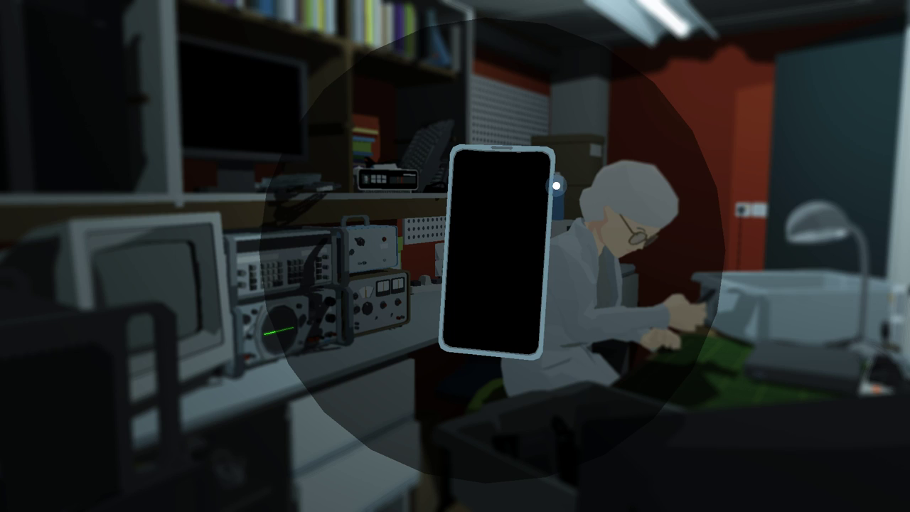
pyautogui.click(556, 187)
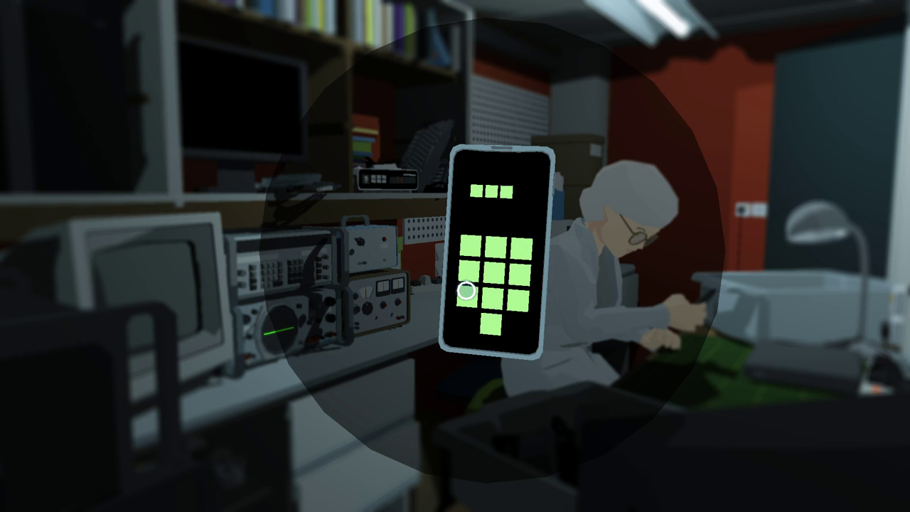
pyautogui.click(466, 291)
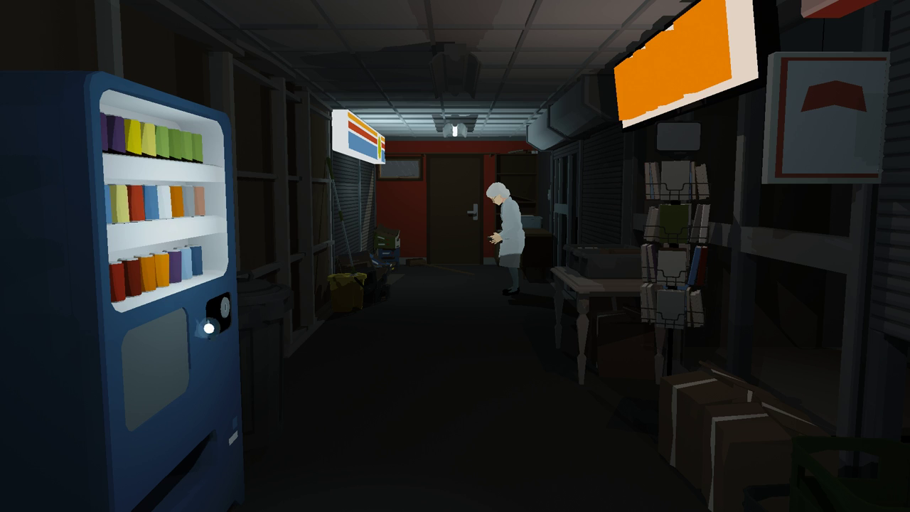
# - Spin the magazine rack in the corridor
pyautogui.click(677, 183)
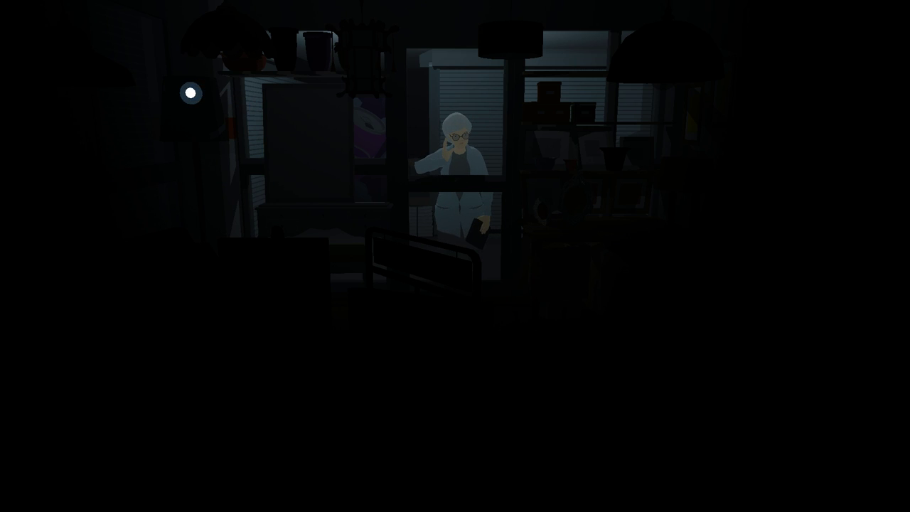
# - Light the hanging lantern and the red, orange, tan and white hanging lamps
pyautogui.click(373, 50)
pyautogui.click(516, 35)
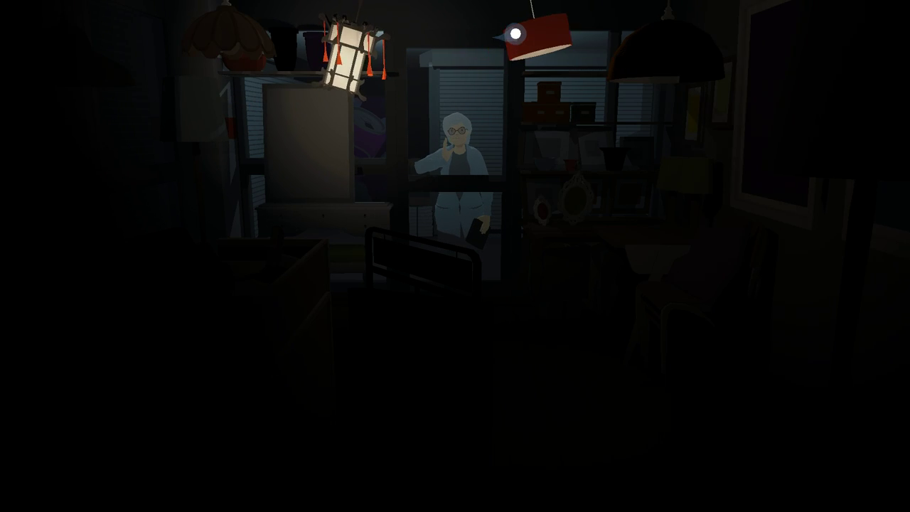
pyautogui.click(625, 43)
pyautogui.click(177, 35)
pyautogui.click(57, 64)
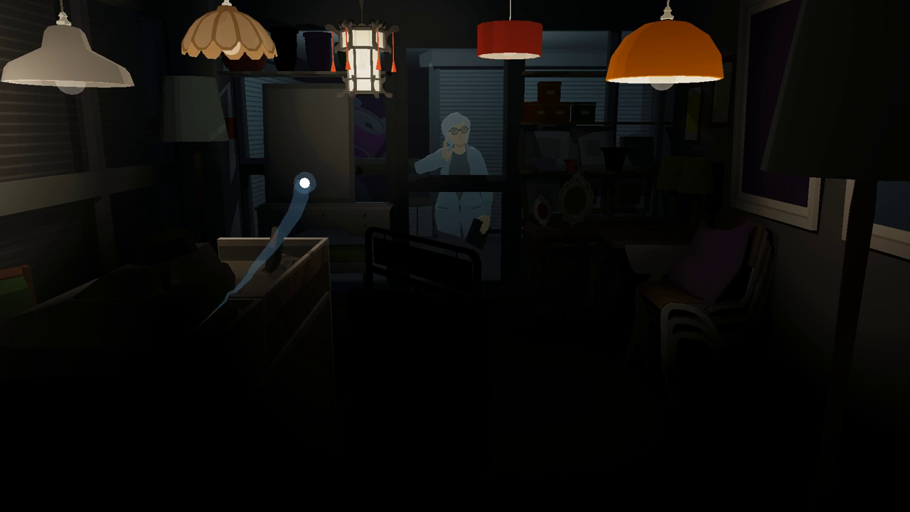
# - Swing the orange lamp and the other hanging lamps to shift the light
pyautogui.moveTo(671, 75); pyautogui.dragTo(792, 97)
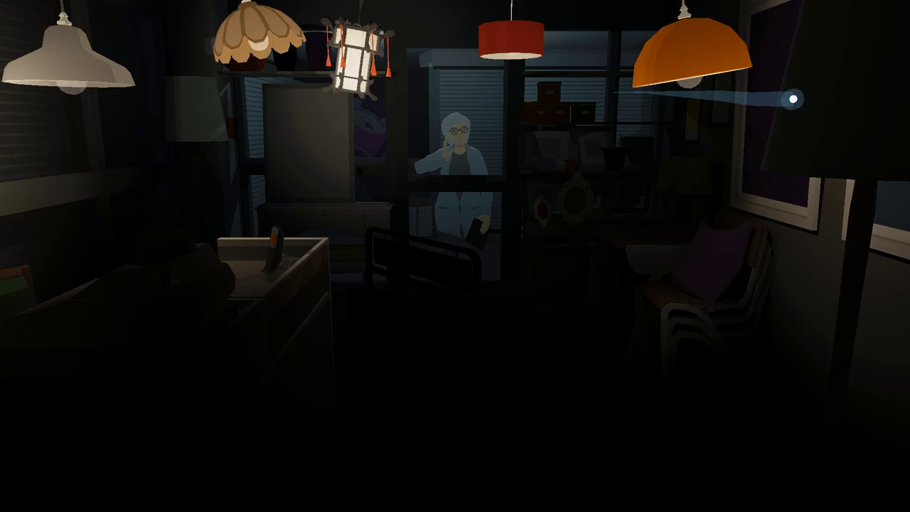
pyautogui.moveTo(222, 23)
pyautogui.mouseDown()
pyautogui.moveTo(230, 45)
pyautogui.moveTo(791, 78)
pyautogui.moveTo(116, 61)
pyautogui.moveTo(658, 33)
pyautogui.moveTo(7, 36)
pyautogui.moveTo(900, 29)
pyautogui.moveTo(725, 156)
pyautogui.moveTo(865, 113)
pyautogui.moveTo(471, 406)
pyautogui.moveTo(419, 398)
pyautogui.mouseUp()
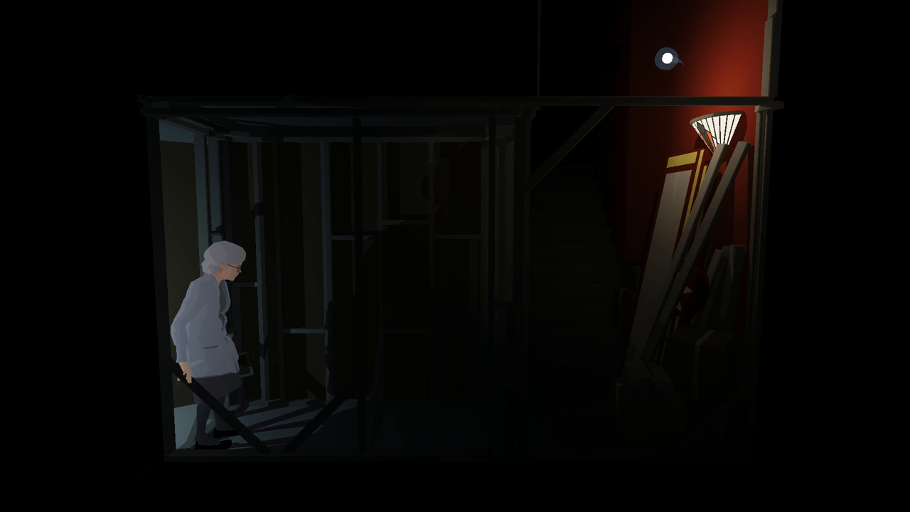
# - Slide the leaning planks aside to reveal the yellow-red picture frame
pyautogui.moveTo(694, 289); pyautogui.dragTo(649, 282)
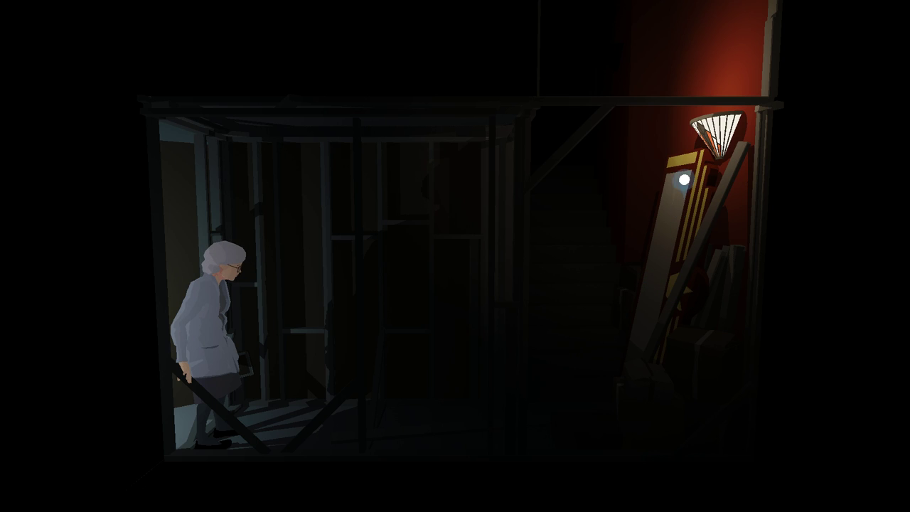
pyautogui.moveTo(747, 155); pyautogui.dragTo(647, 131)
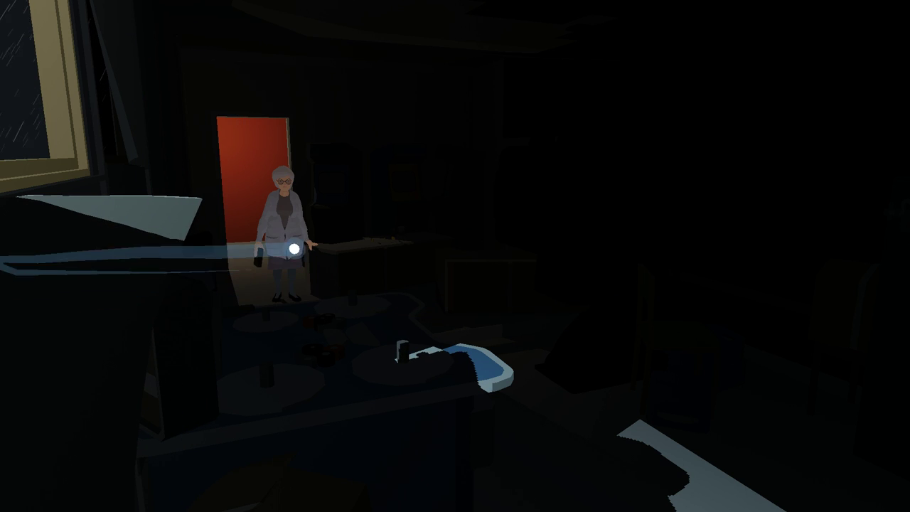
# - Switch on the upper-left lamp and swing its light onto the projector
pyautogui.click(87, 307)
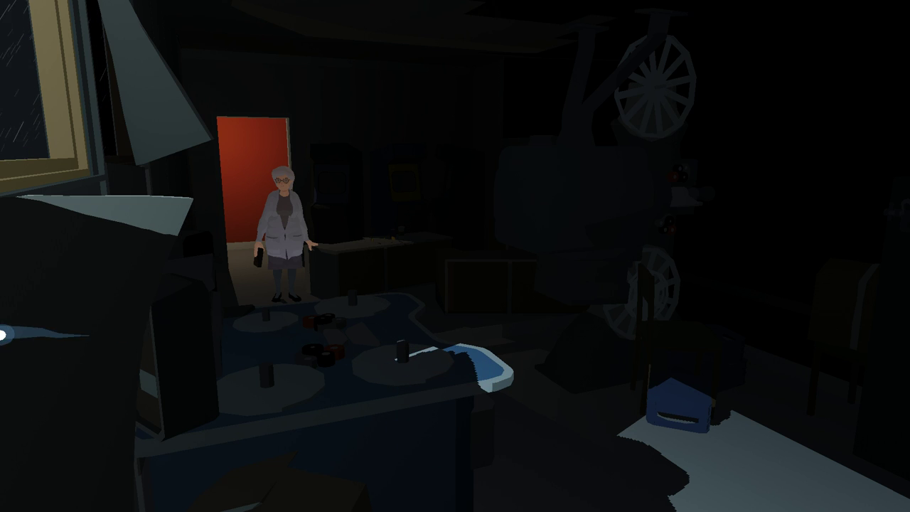
pyautogui.click(161, 217)
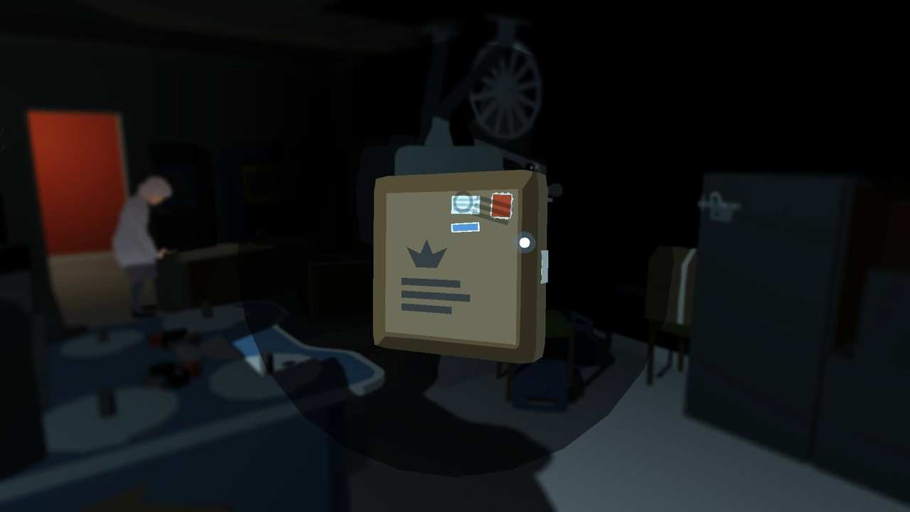
# - Turn the crown-stamped parcel to its taped back and front, then peel it open to expose the film reel
pyautogui.click(536, 267)
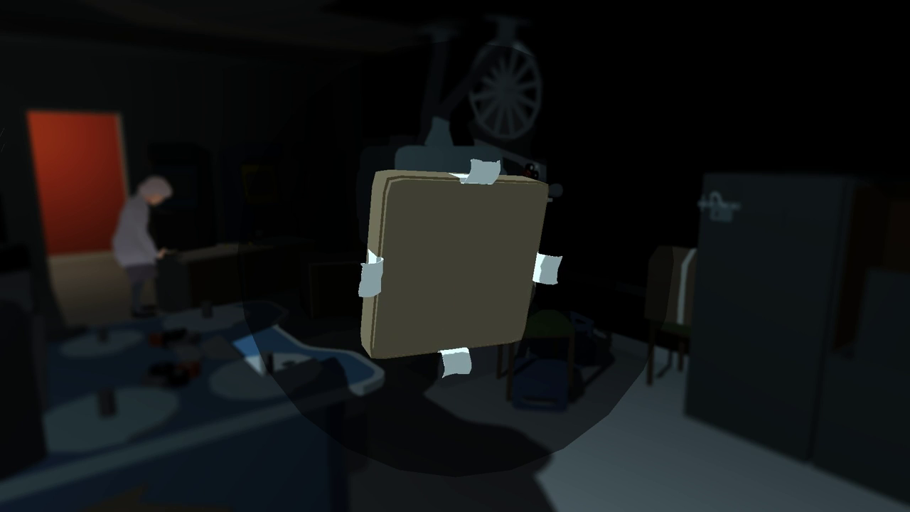
pyautogui.click(456, 356)
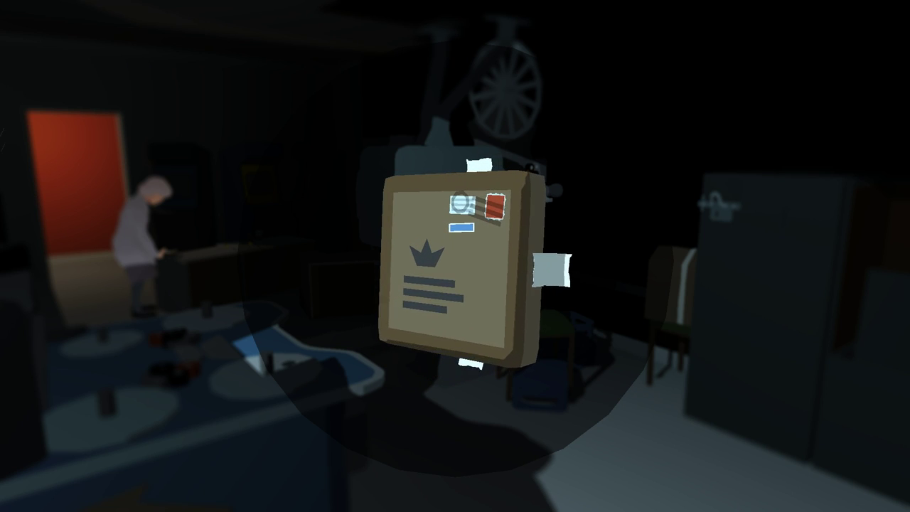
pyautogui.click(512, 262)
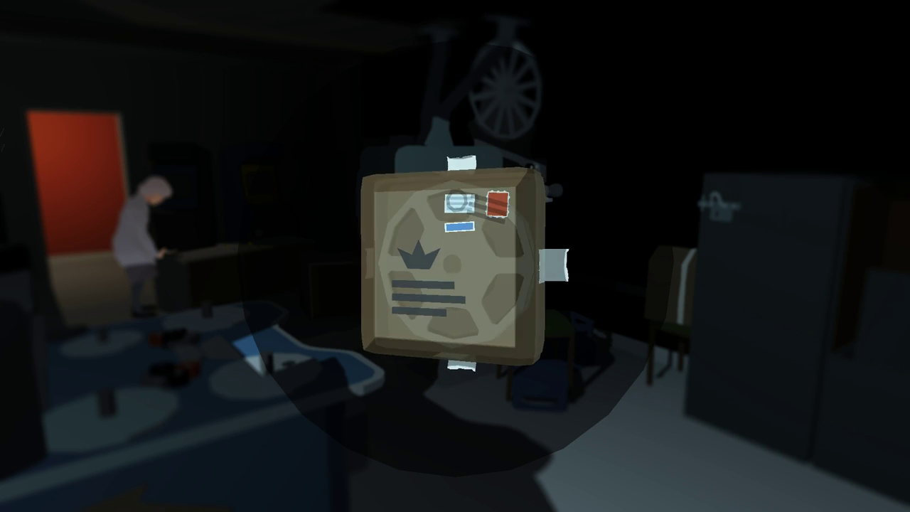